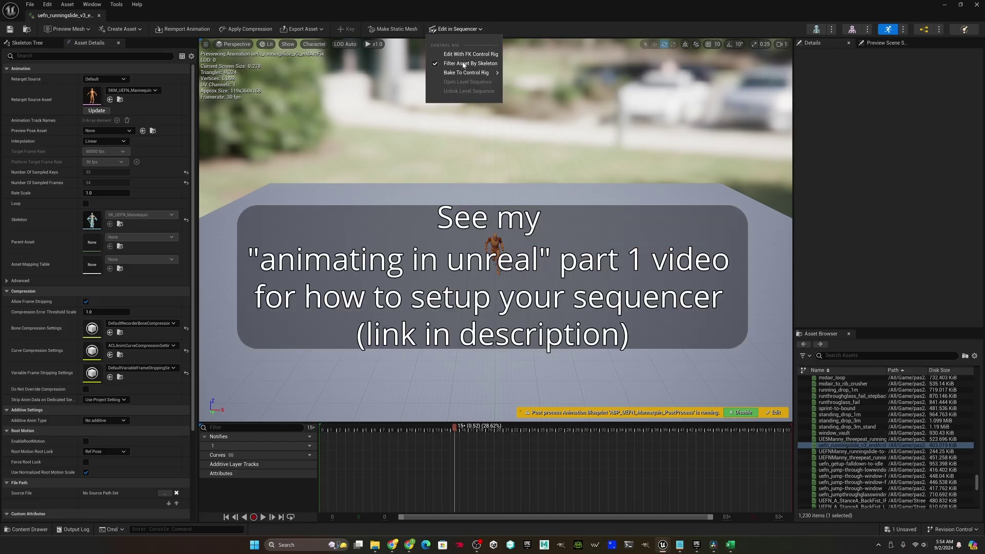
# - Bake the uefn_runningslide_v3_endArcFix animation onto the CR_Mannequin_Body control rig
pyautogui.moveTo(468, 75)
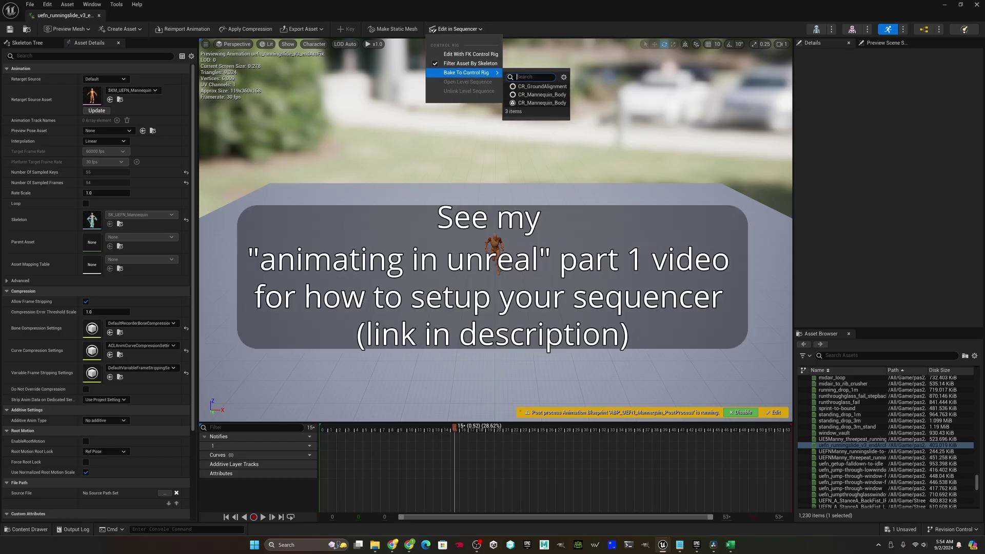
pyautogui.click(534, 104)
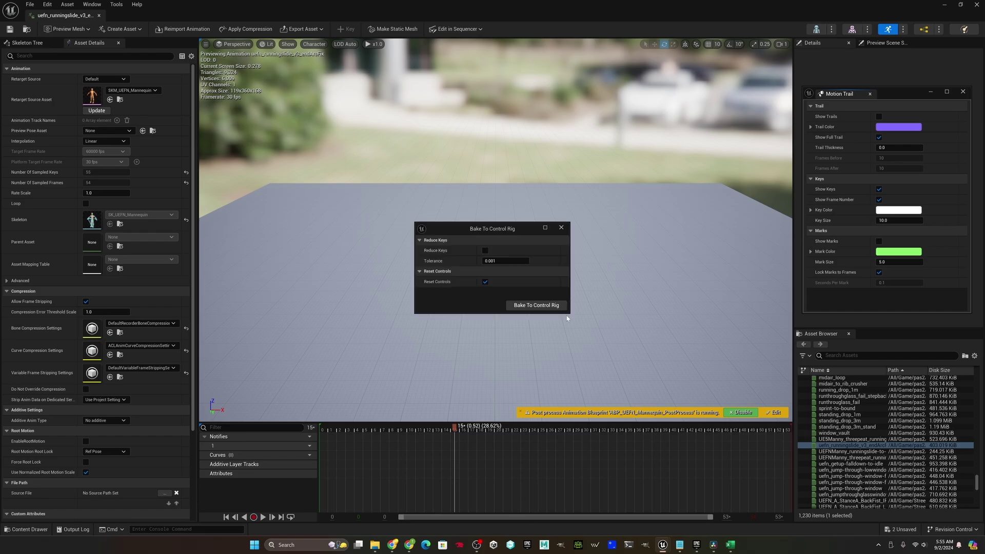
pyautogui.click(528, 306)
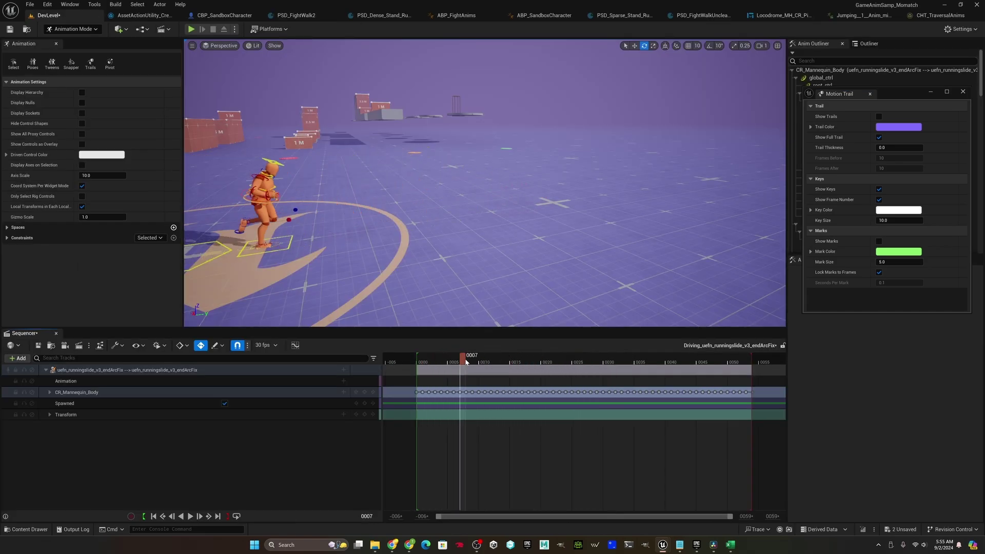
# - Scrub through the slide, then select and frame the hip body offset control
pyautogui.moveTo(506, 361); pyautogui.dragTo(634, 351)
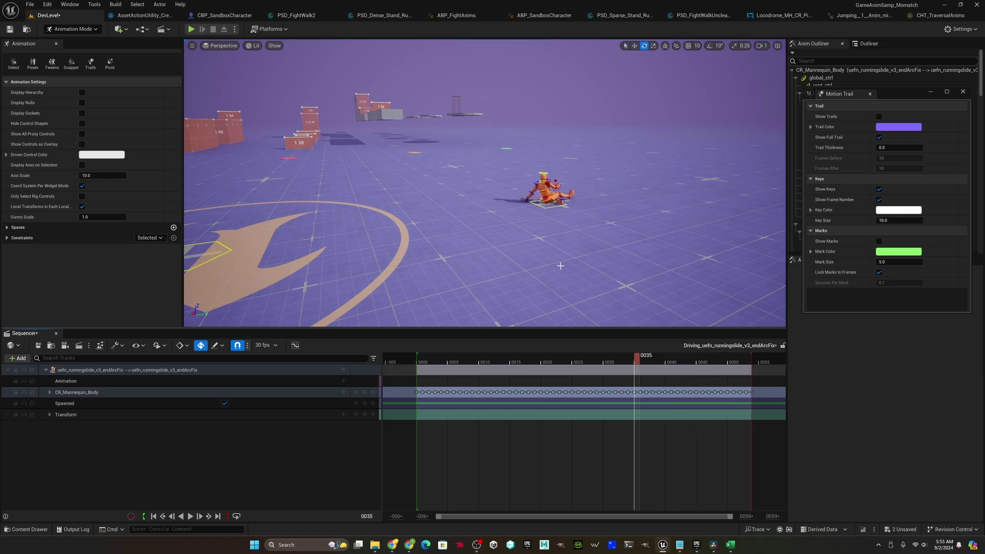
pyautogui.click(547, 208)
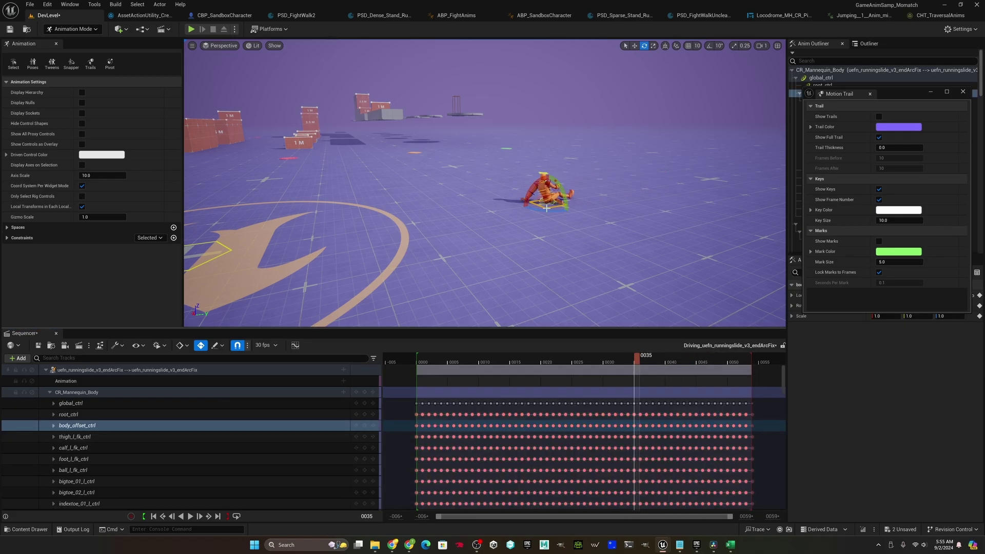
pyautogui.press('f')
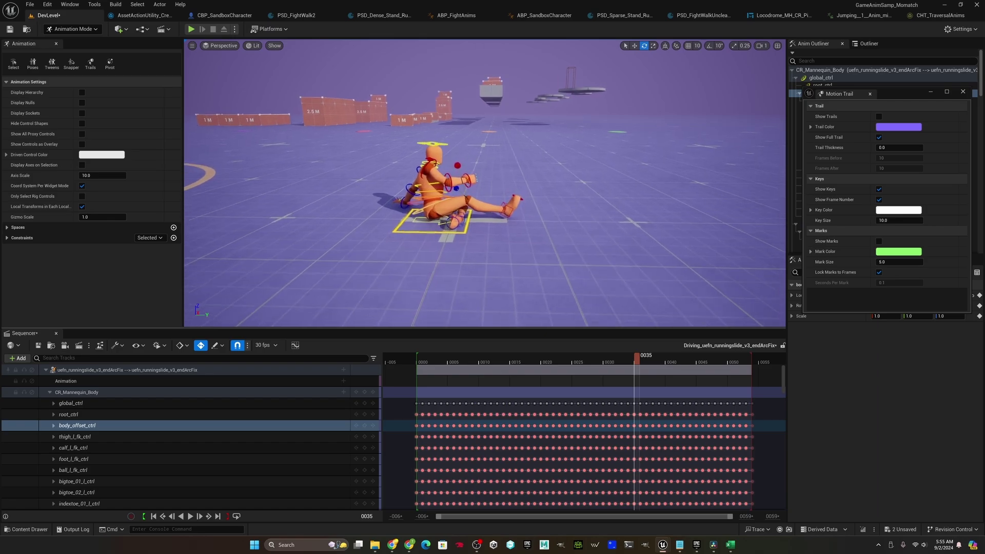
# - Inspect the body_ctrl and right foot IK controls, then reselect body_offset_ctrl at the hips
pyautogui.scroll(-5, 485, 184)
pyautogui.click(478, 200)
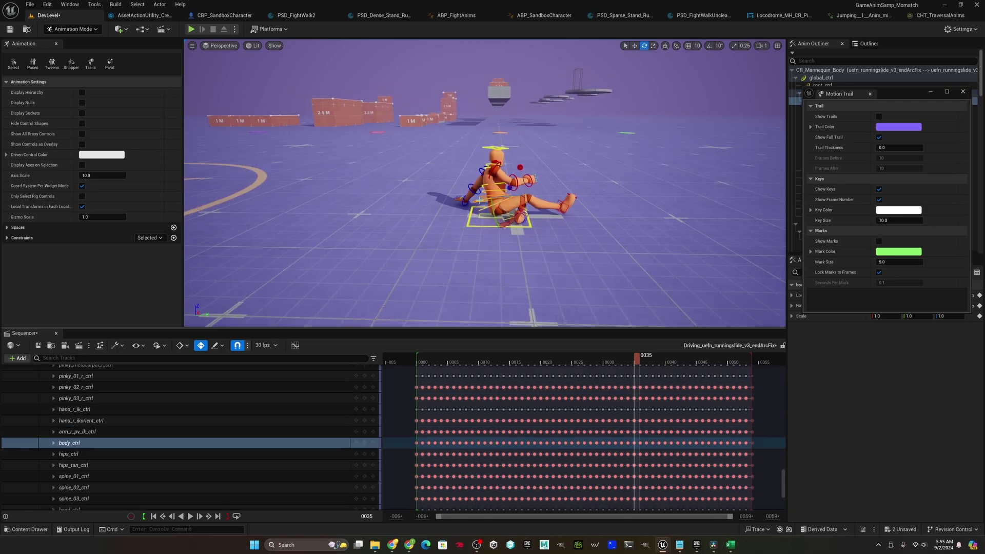
pyautogui.click(561, 203)
pyautogui.moveTo(560, 203); pyautogui.dragTo(425, 226, button='right')
pyautogui.click(425, 225)
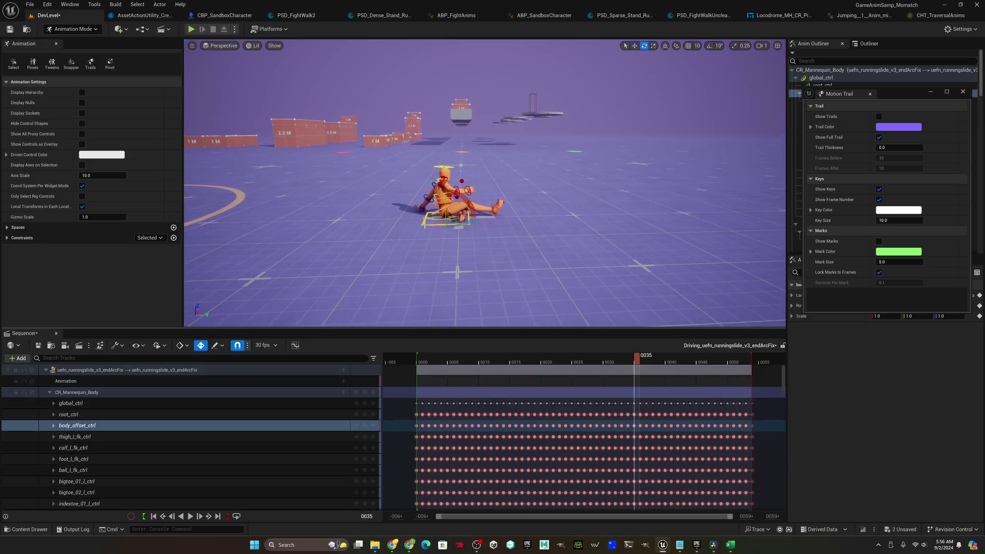
# - Open body_offset_ctrl's curves, switch the gizmo to move, and isolate the Location.Y curve
pyautogui.click(295, 346)
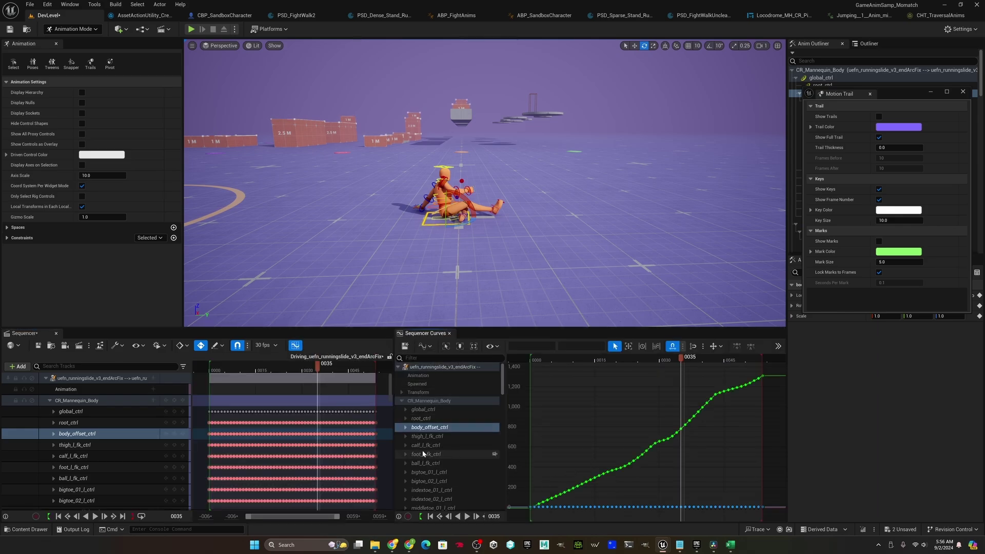
pyautogui.click(406, 428)
pyautogui.press('w')
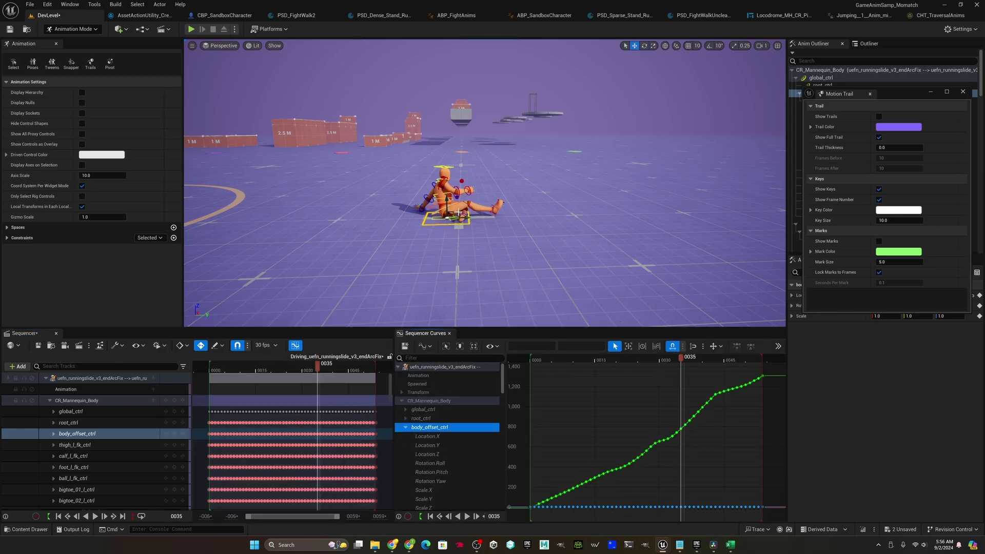
pyautogui.click(665, 45)
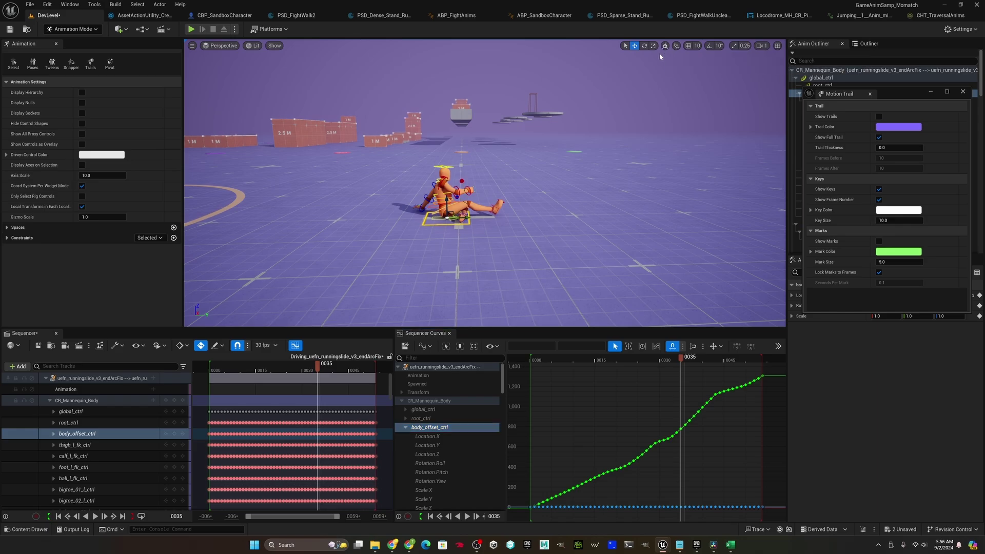
pyautogui.scroll(5, 447, 216)
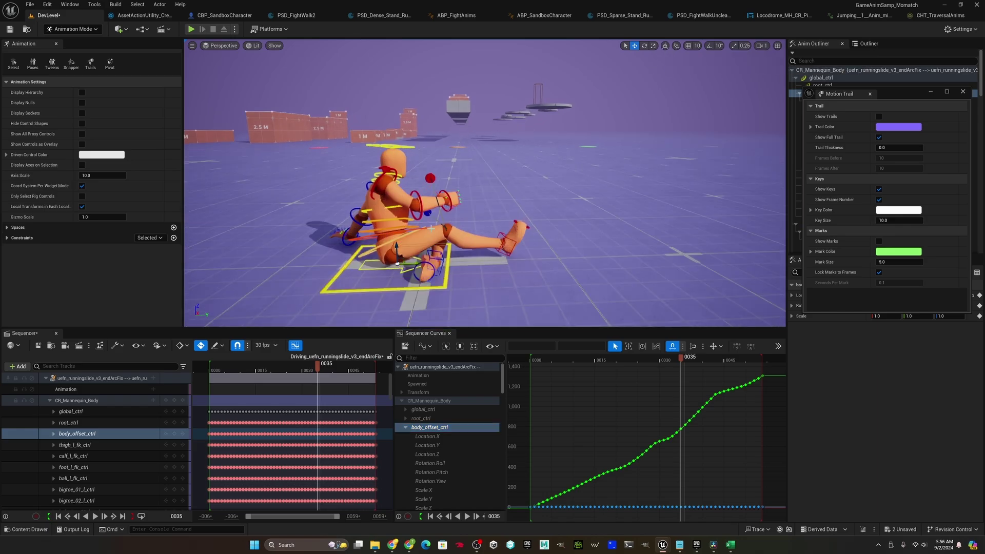
pyautogui.scroll(-5, 423, 277)
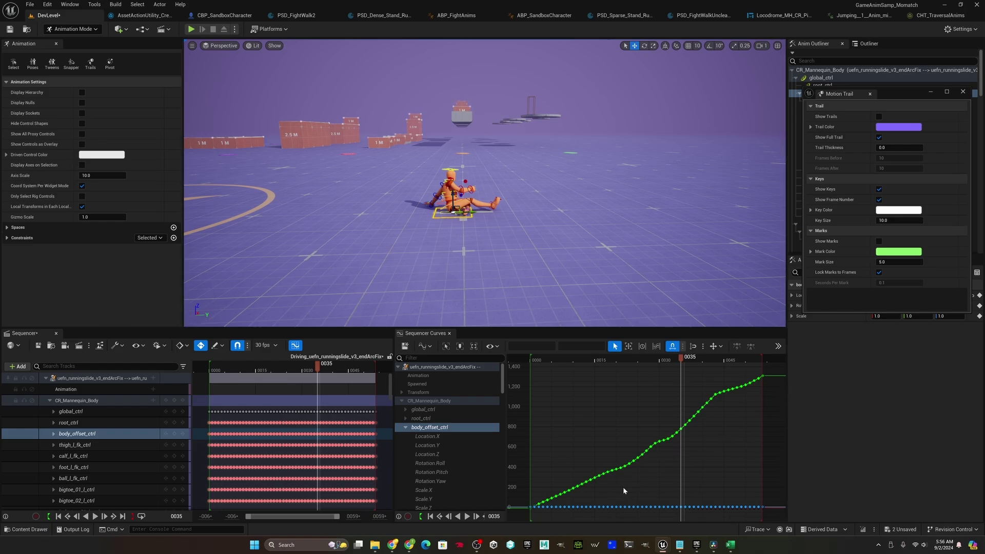
pyautogui.click(429, 446)
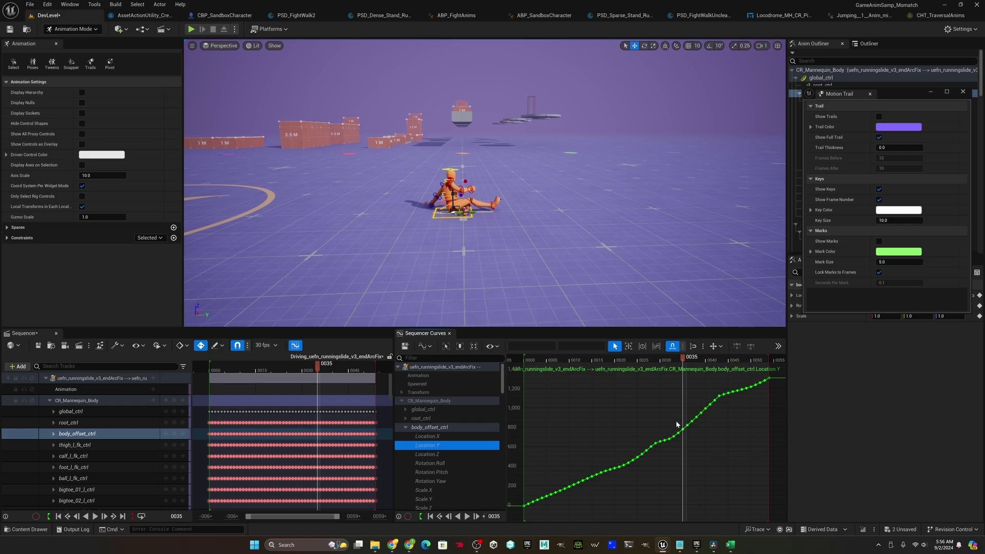
# - Scrub to around frame 23, play the slide, and check the pose at frame 30
pyautogui.moveTo(684, 359); pyautogui.dragTo(657, 383)
pyautogui.press('space')
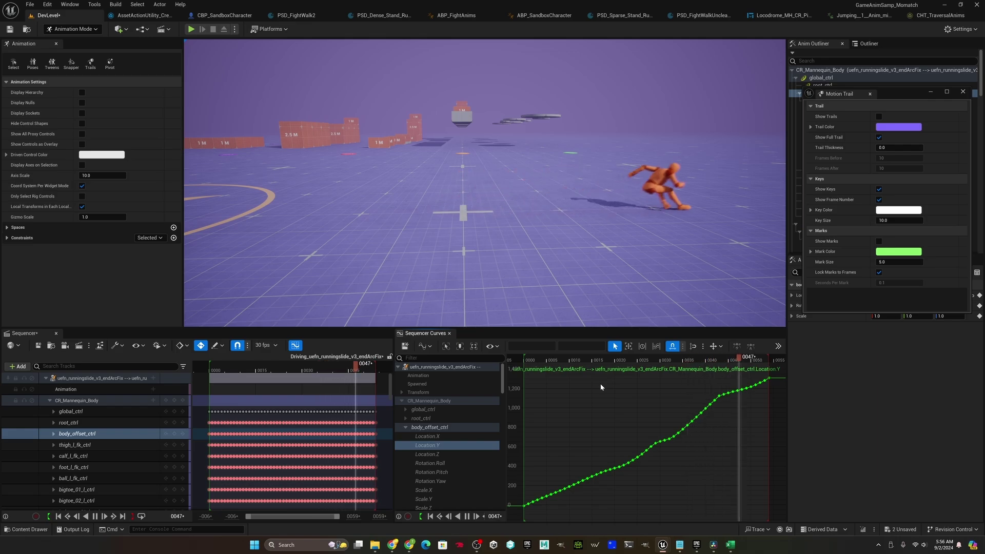
pyautogui.press('space')
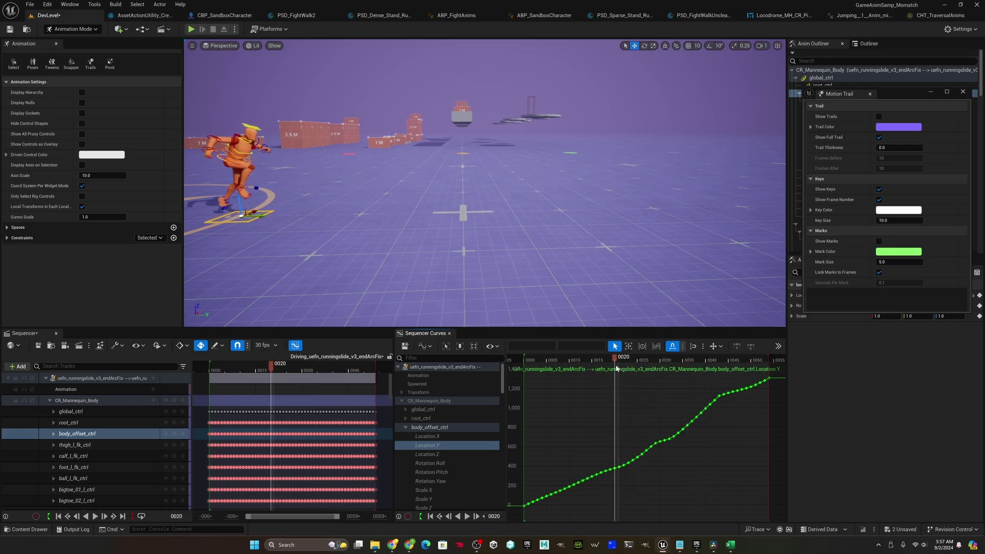
pyautogui.moveTo(657, 359); pyautogui.dragTo(723, 373)
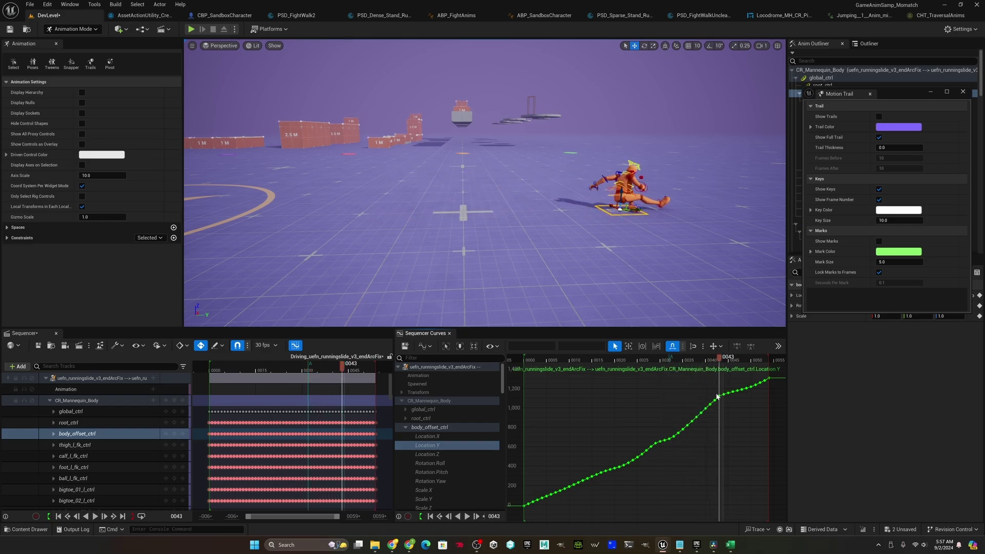
# - Delete the mid-curve Location.Y keys and select the keys from frame 43 to the end
pyautogui.moveTo(711, 406); pyautogui.dragTo(678, 445)
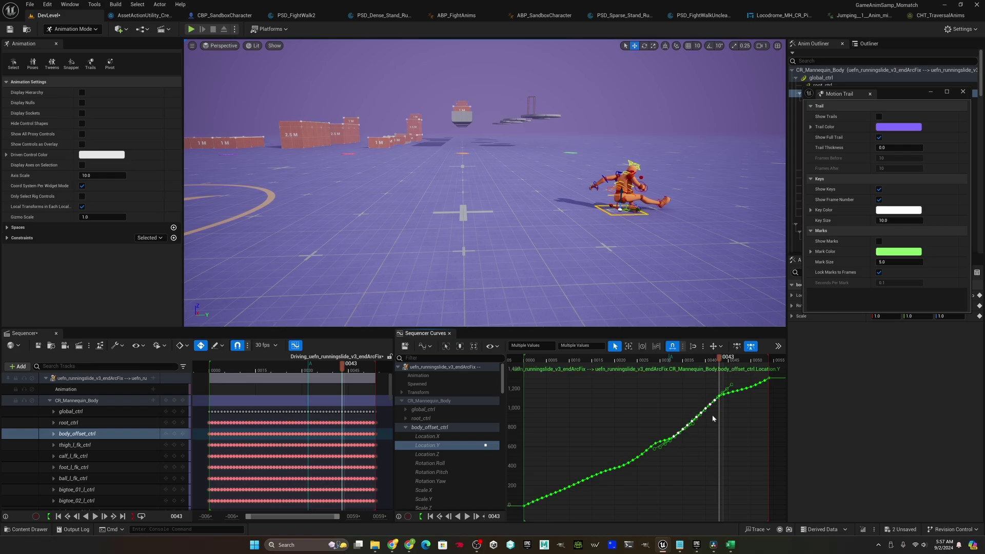
pyautogui.press('Delete')
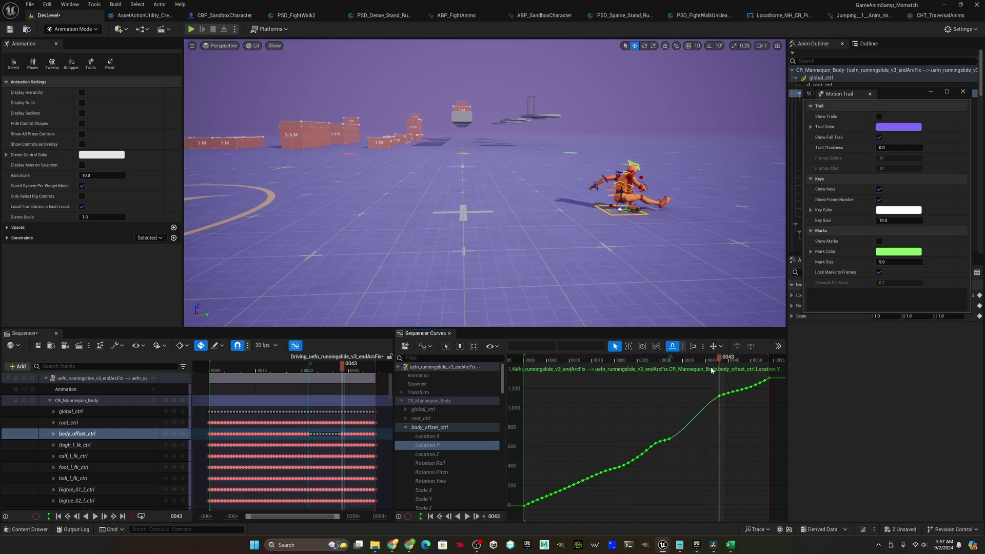
pyautogui.moveTo(706, 371); pyautogui.dragTo(758, 420)
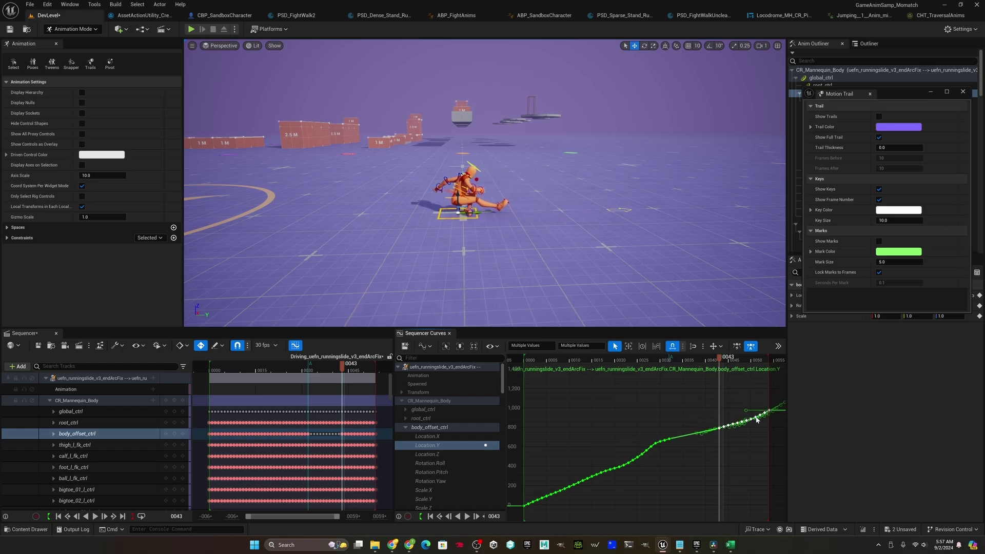
# - Raise the final Location.Y keys so the curve eases into its end, reviewing playback
pyautogui.press('space')
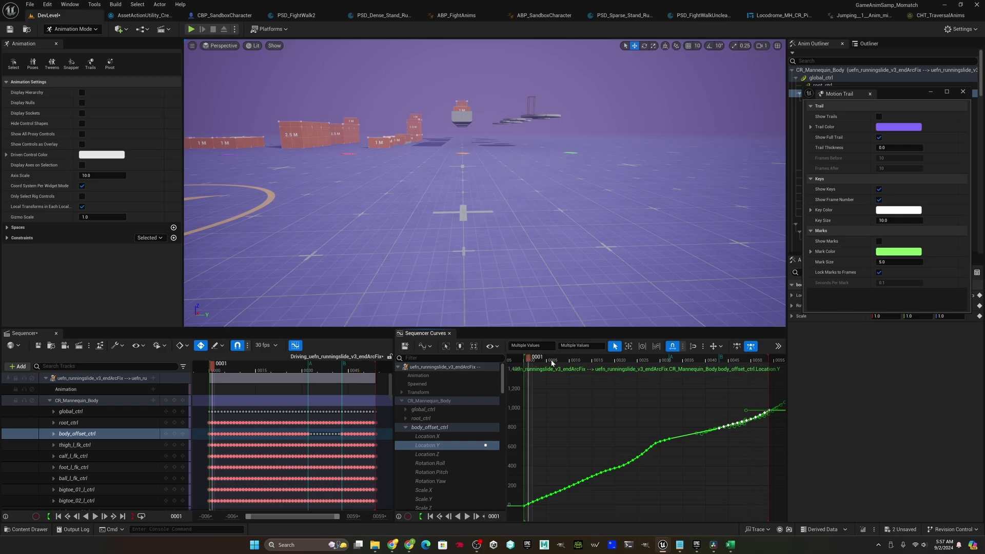
pyautogui.moveTo(752, 420); pyautogui.dragTo(753, 408)
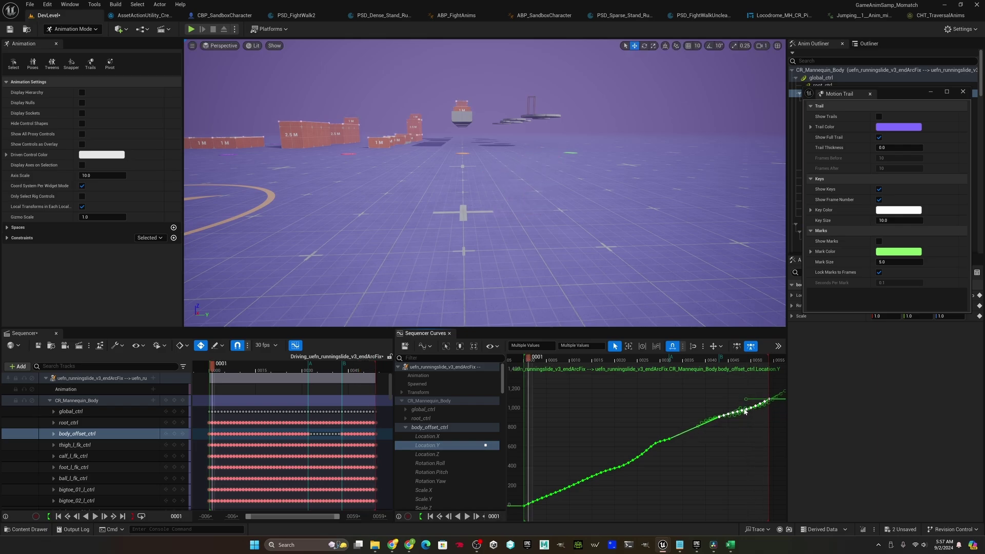
pyautogui.press('space')
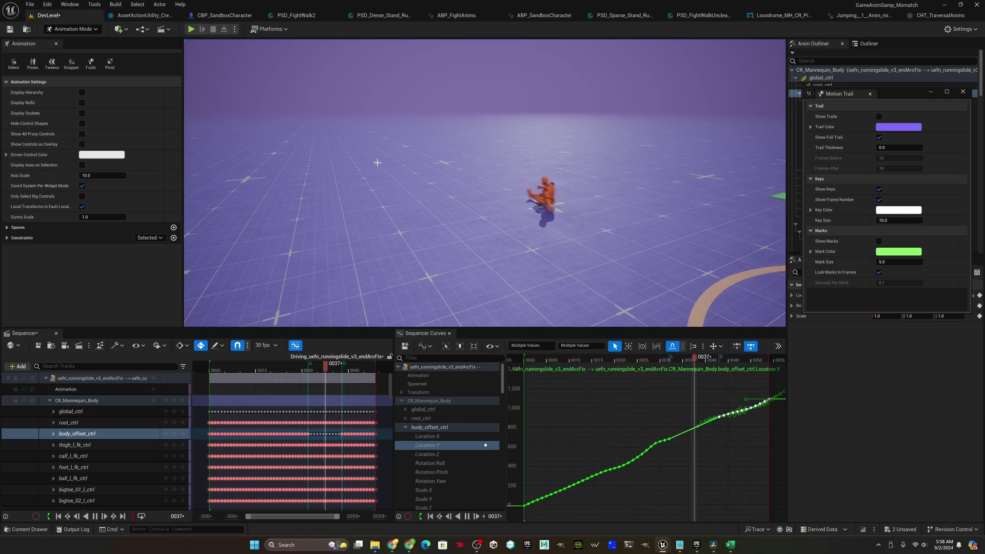
# - Bake the running-slide sequence with Bake Animation Sequence into the pas2 folder
pyautogui.click(123, 378)
pyautogui.rightClick(123, 378)
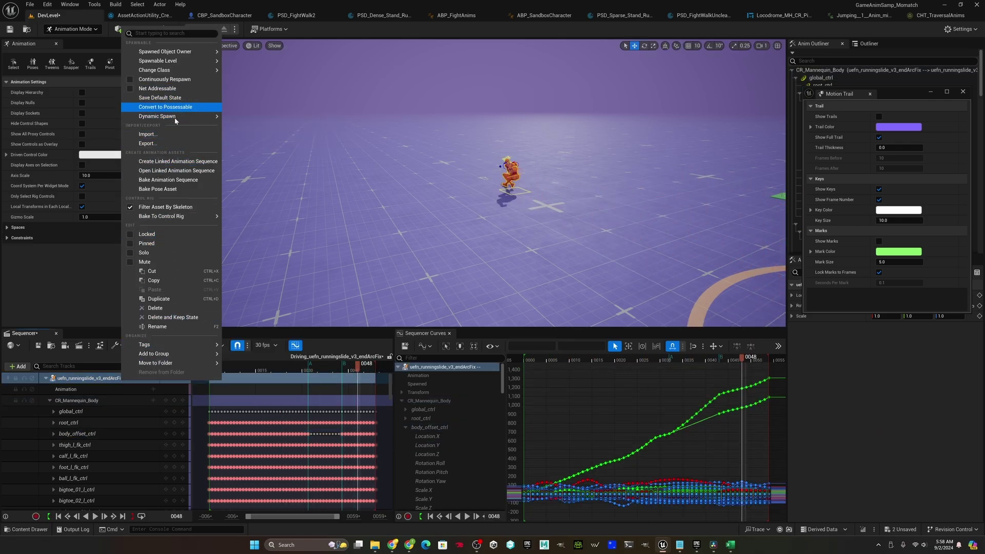
pyautogui.click(167, 182)
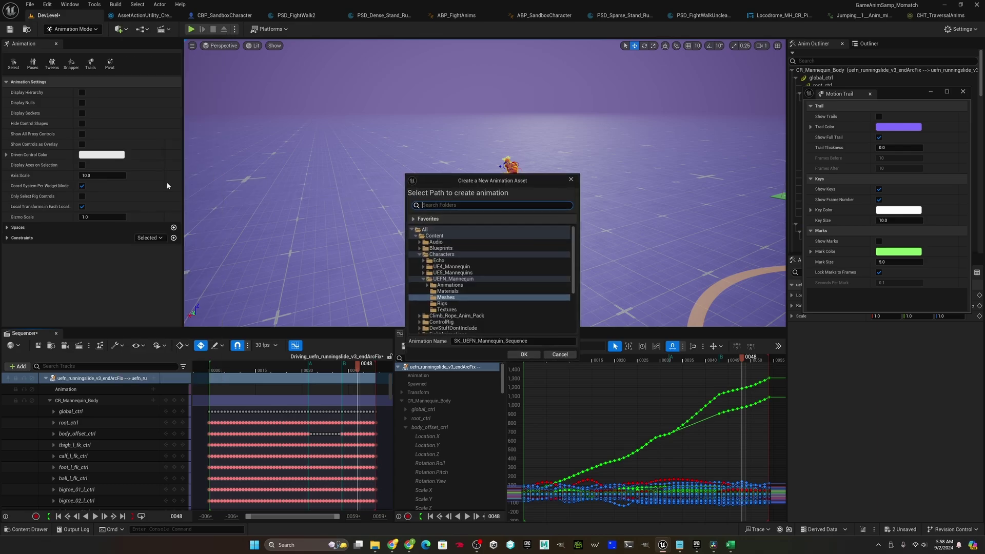
pyautogui.scroll(-5, 462, 287)
pyautogui.click(435, 300)
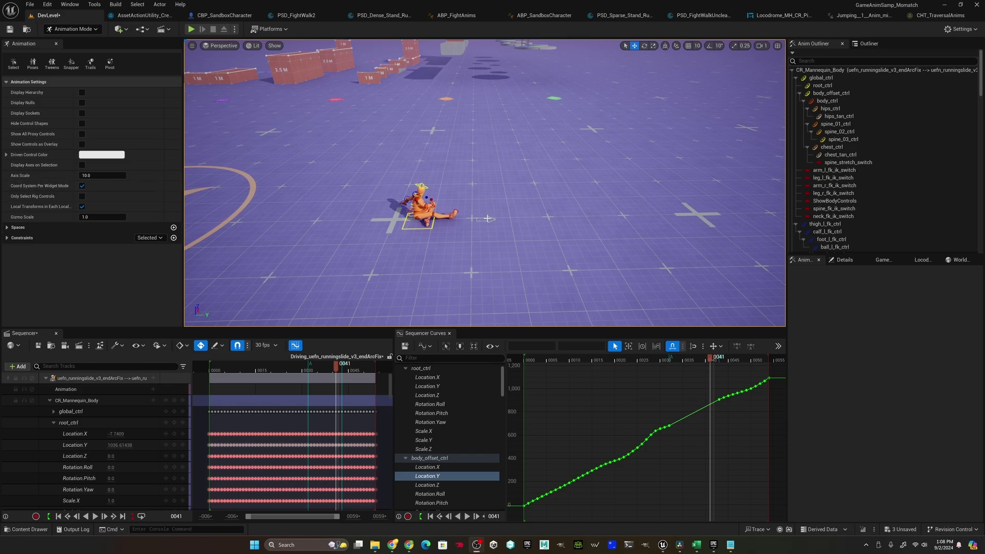
pyautogui.click(488, 219)
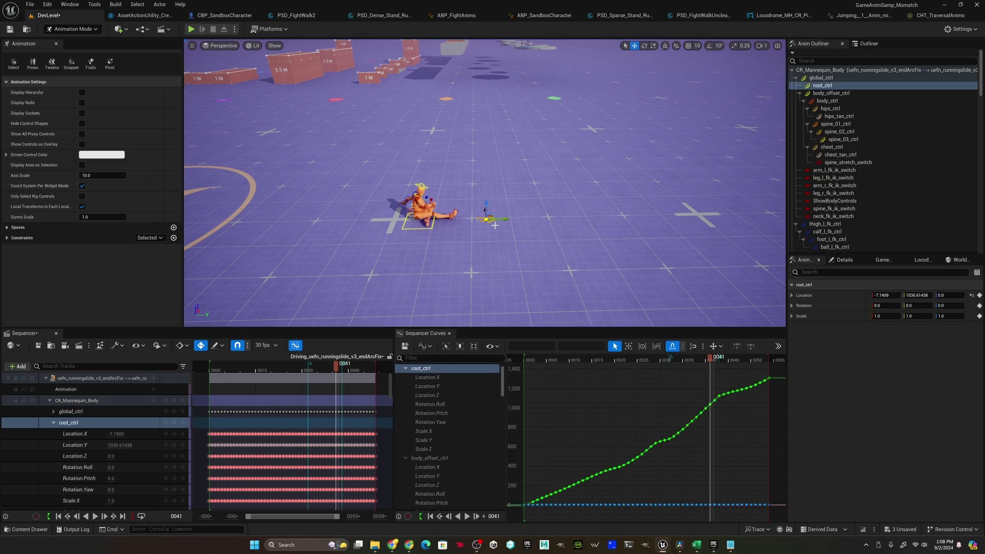
pyautogui.click(412, 227)
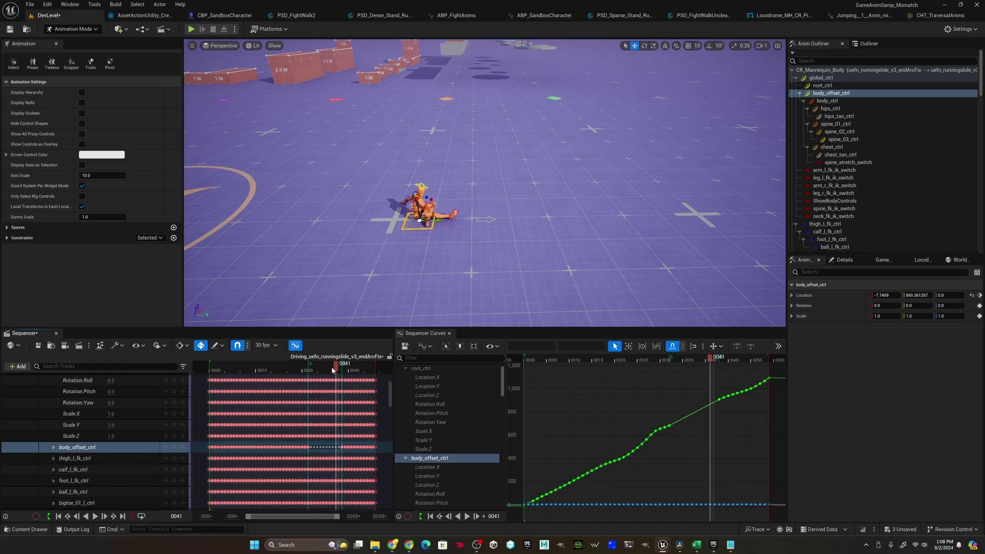
pyautogui.moveTo(336, 365); pyautogui.dragTo(299, 373)
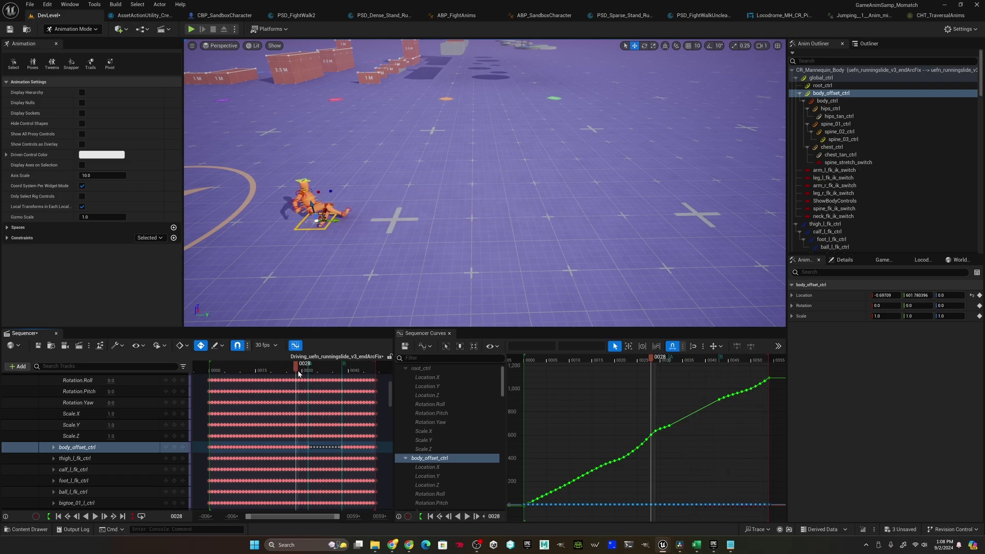
pyautogui.click(432, 476)
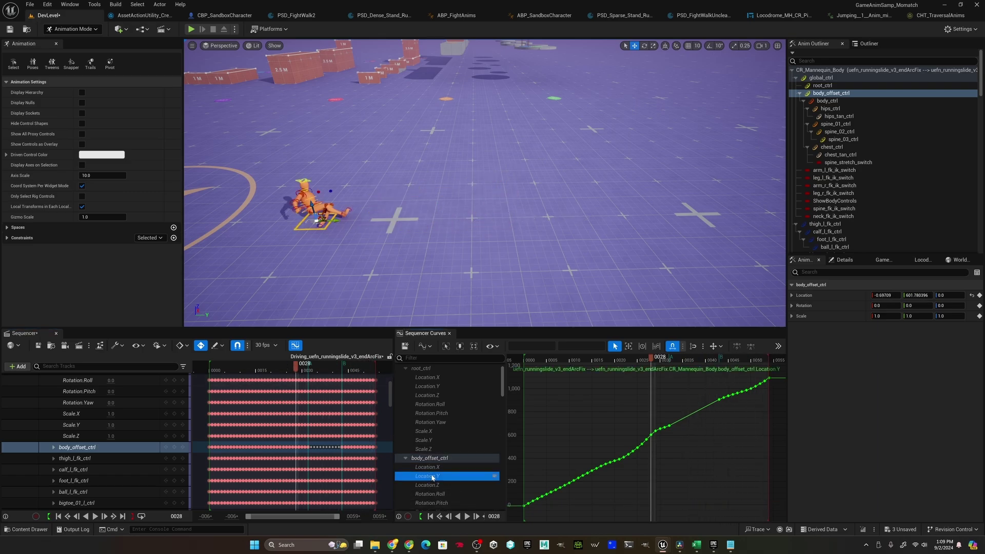
pyautogui.scroll(1, 443, 439)
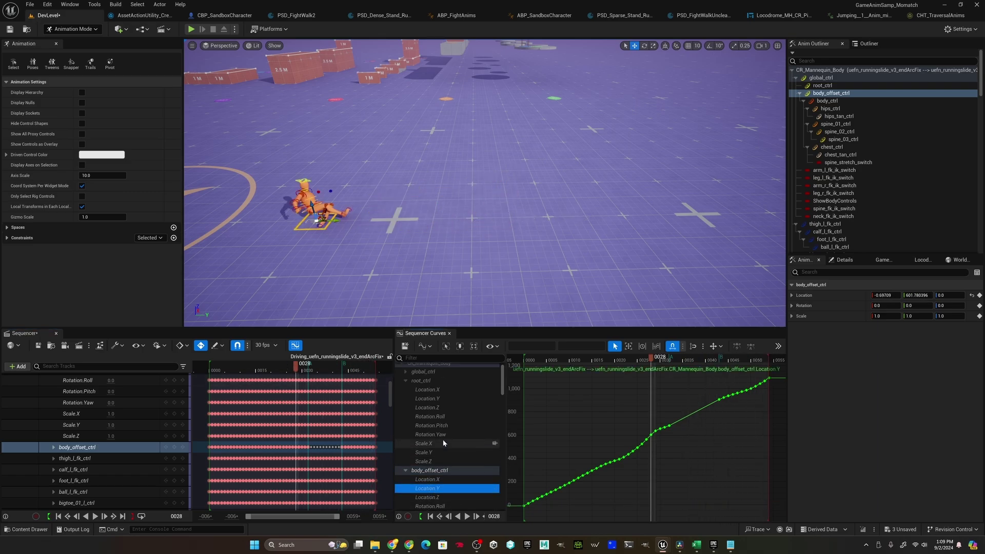
pyautogui.keyDown('ctrl'); pyautogui.click(428, 399); pyautogui.keyUp('ctrl')
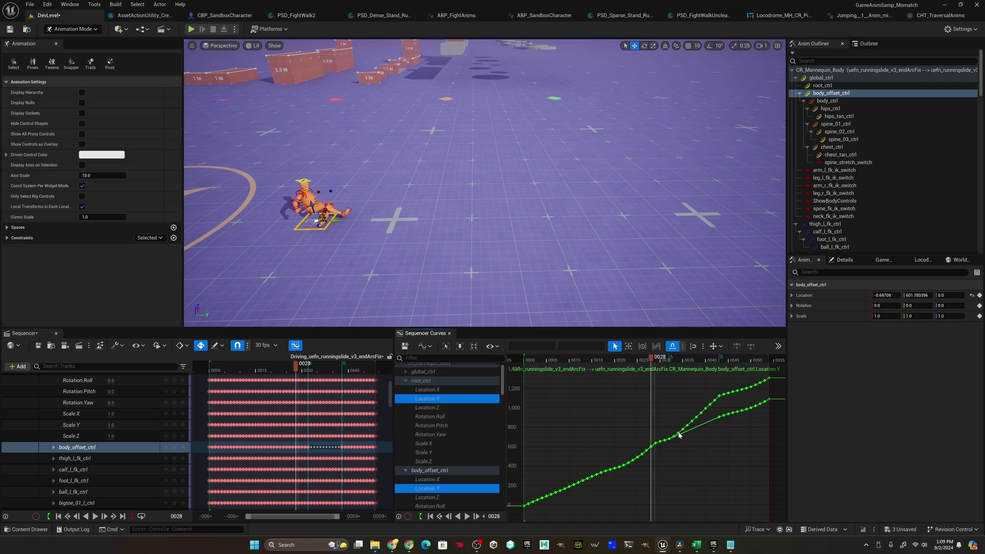
# - Copy all keys from the body_offset_ctrl Location.Y curve
pyautogui.click(429, 492)
pyautogui.click(619, 426)
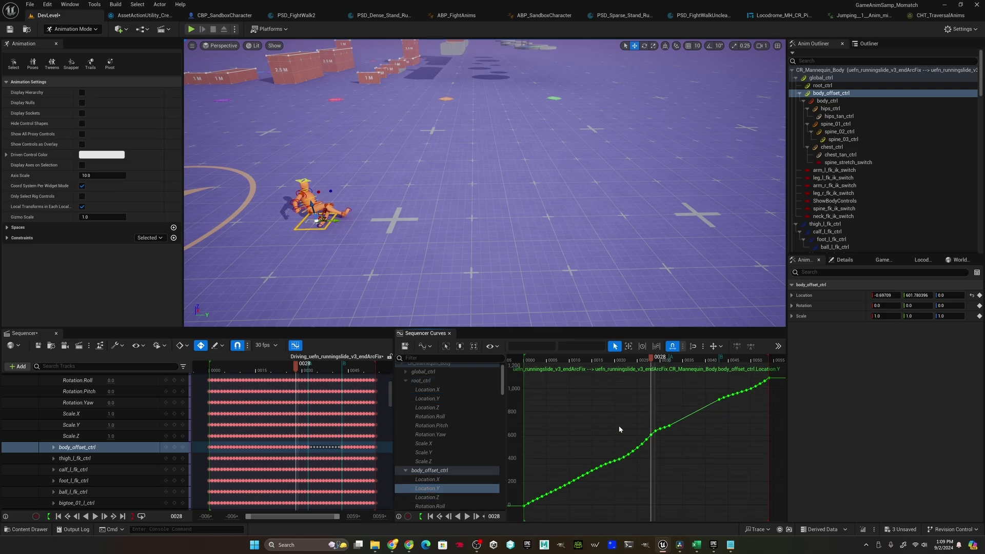
pyautogui.hotkey('ctrl', 'a')
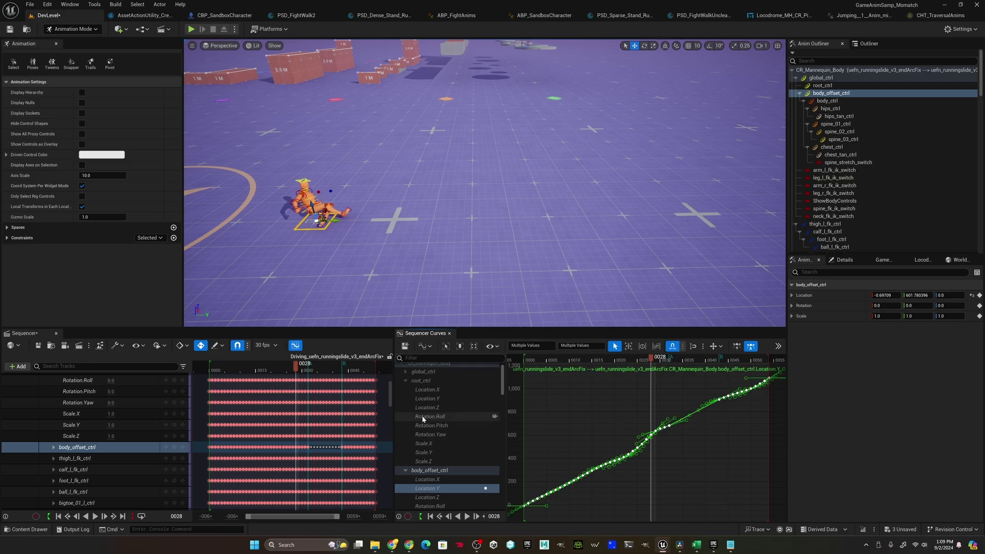
# - Clear the root_ctrl Location.Y keys, paste the copied curve at frame 0, and scrub to verify
pyautogui.click(428, 399)
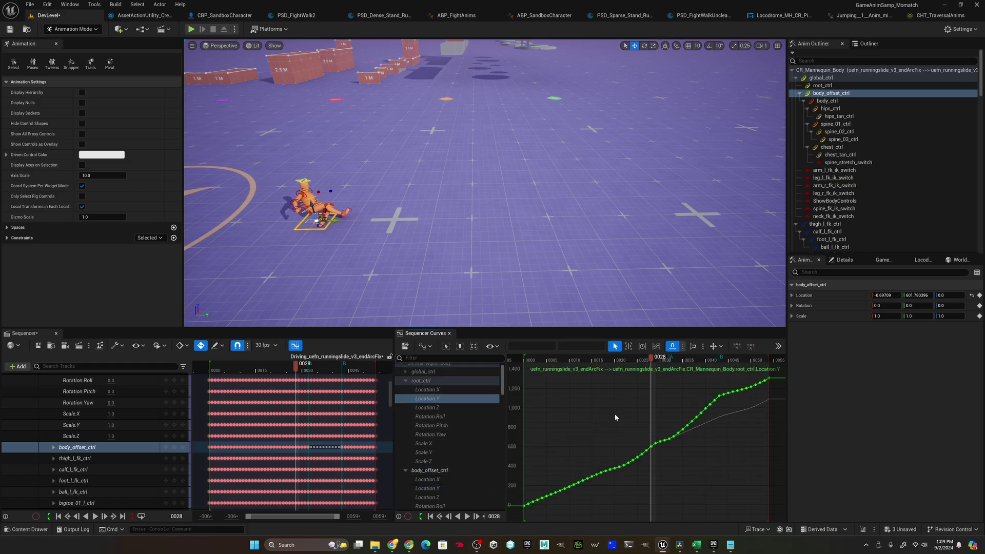
pyautogui.hotkey('ctrl', 'a')
pyautogui.press('Delete')
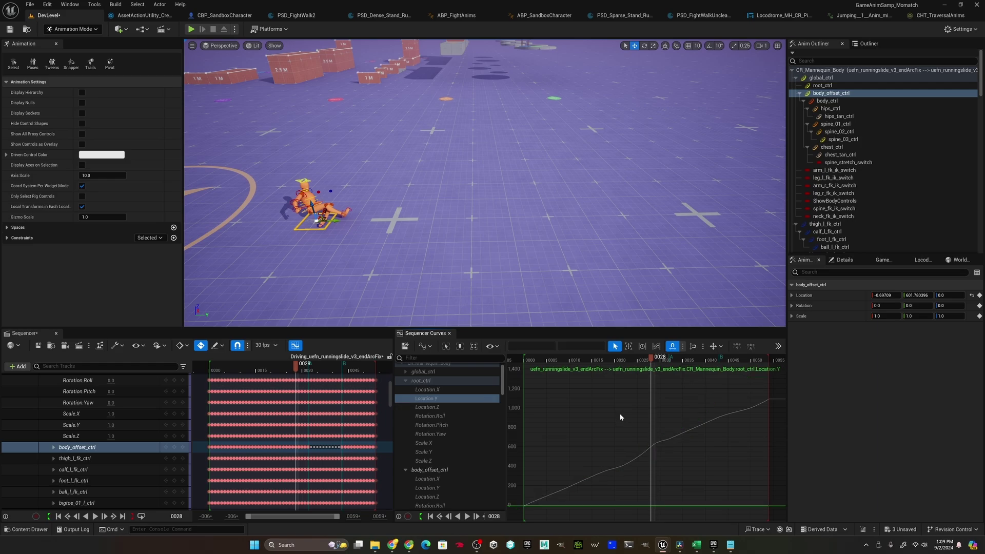
pyautogui.press('Up')
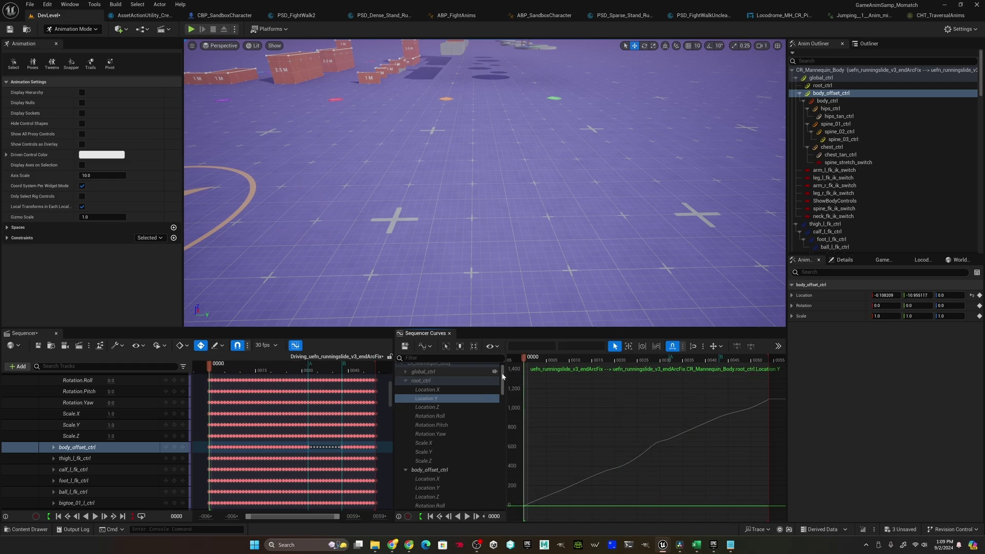
pyautogui.hotkey('ctrl', 'z')
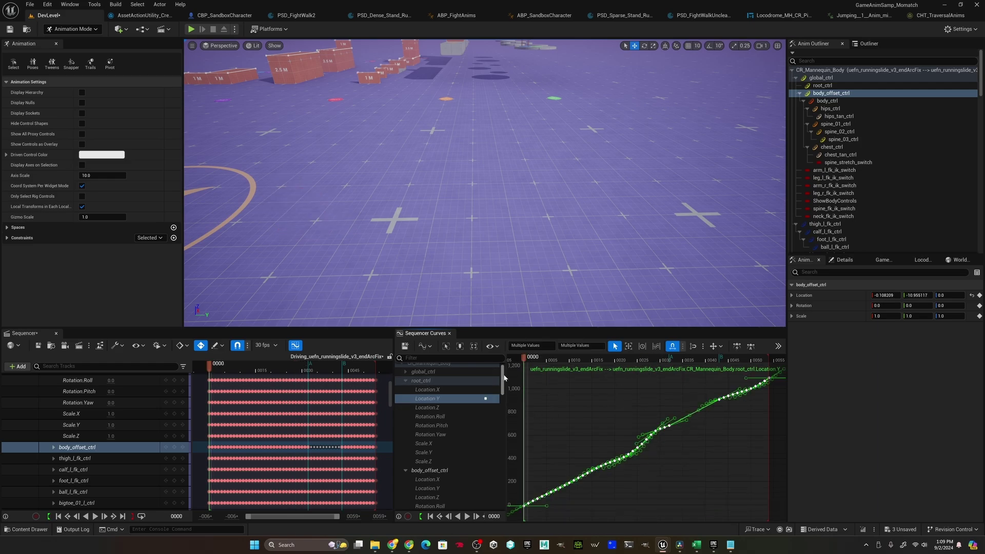
pyautogui.moveTo(527, 362); pyautogui.dragTo(673, 371)
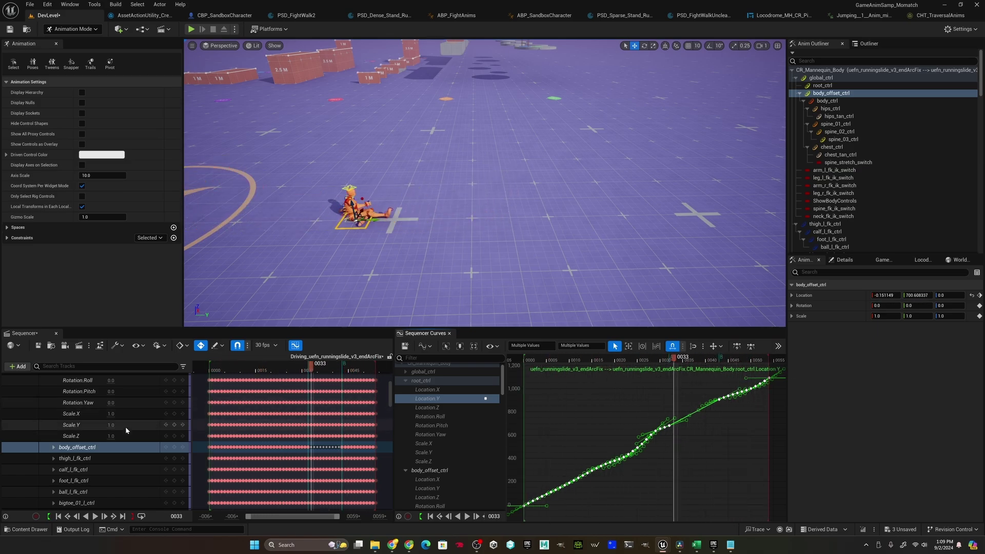
pyautogui.scroll(5, 125, 426)
# - Close the running-slide track menu and clear the control selection, leaving no curves plotted
pyautogui.rightClick(112, 379)
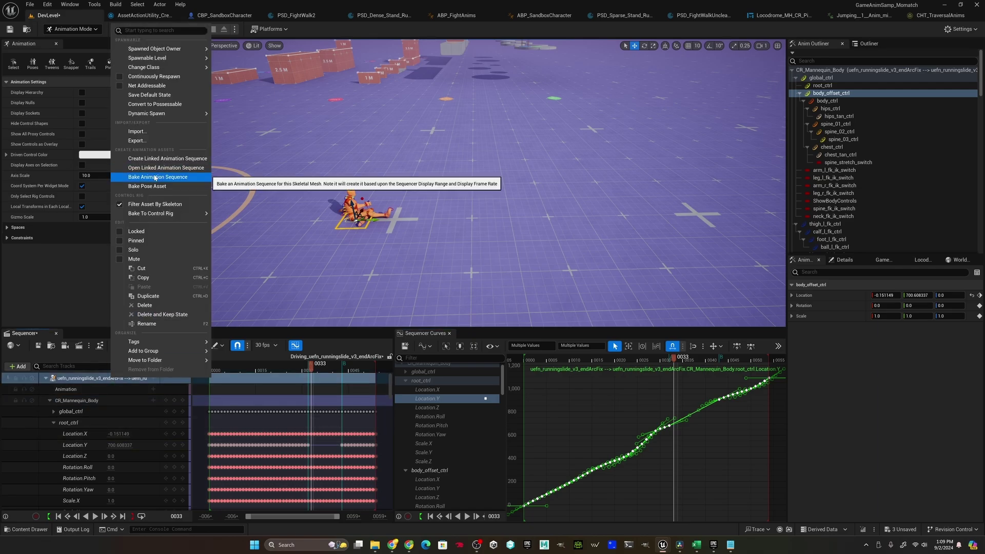
pyautogui.click(517, 184)
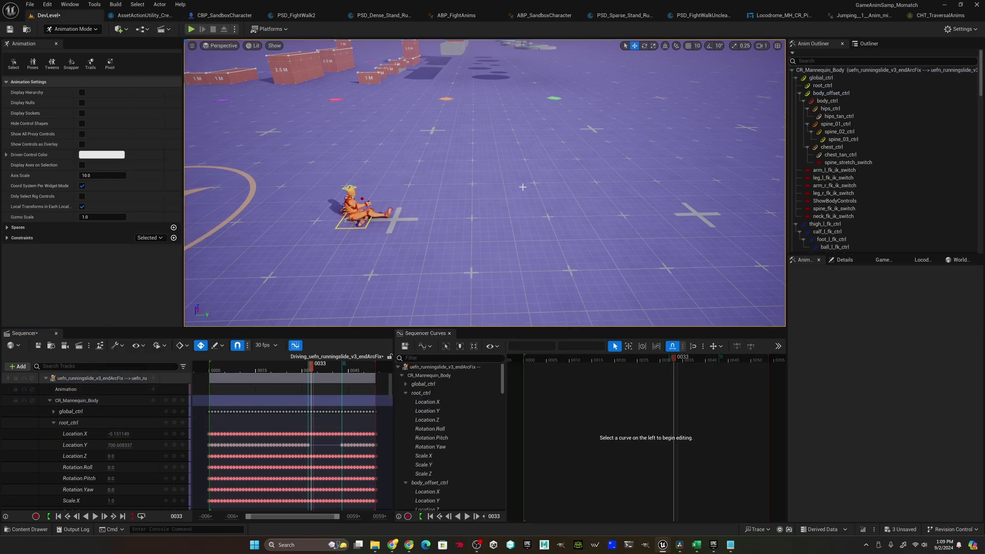